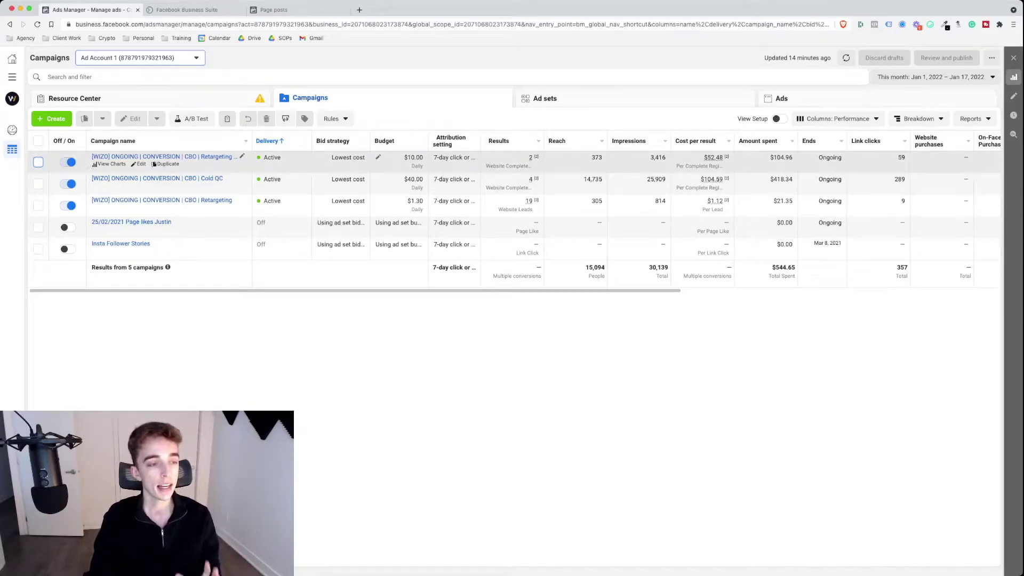
# Step: Preview the AD5 | SUBIDO | photov1.jpg ad from the $10 daily [WIZO] ONGOING | CONVERSION | CBO | Retargeting QC campaign
pyautogui.click(37, 161)
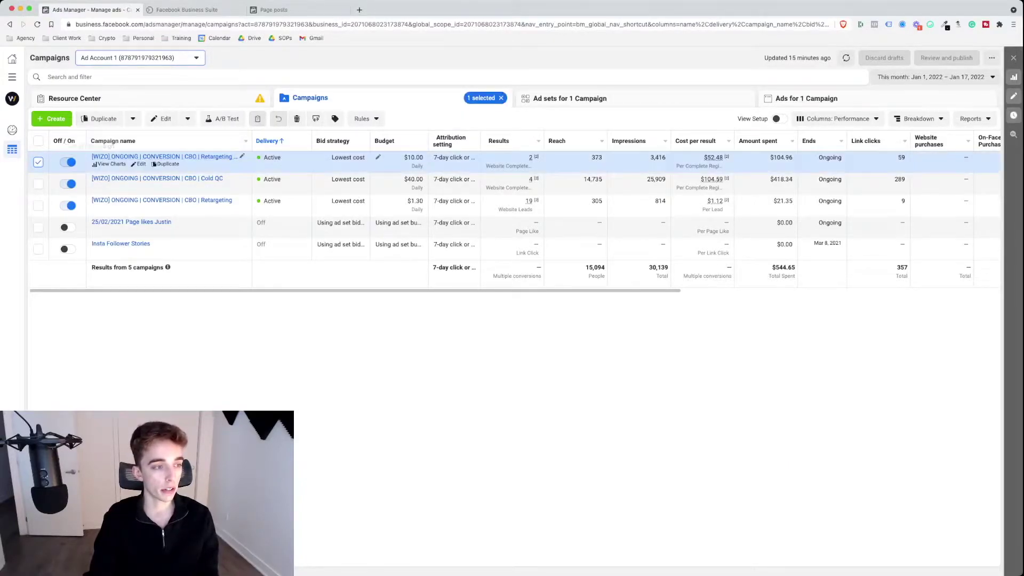
pyautogui.click(806, 98)
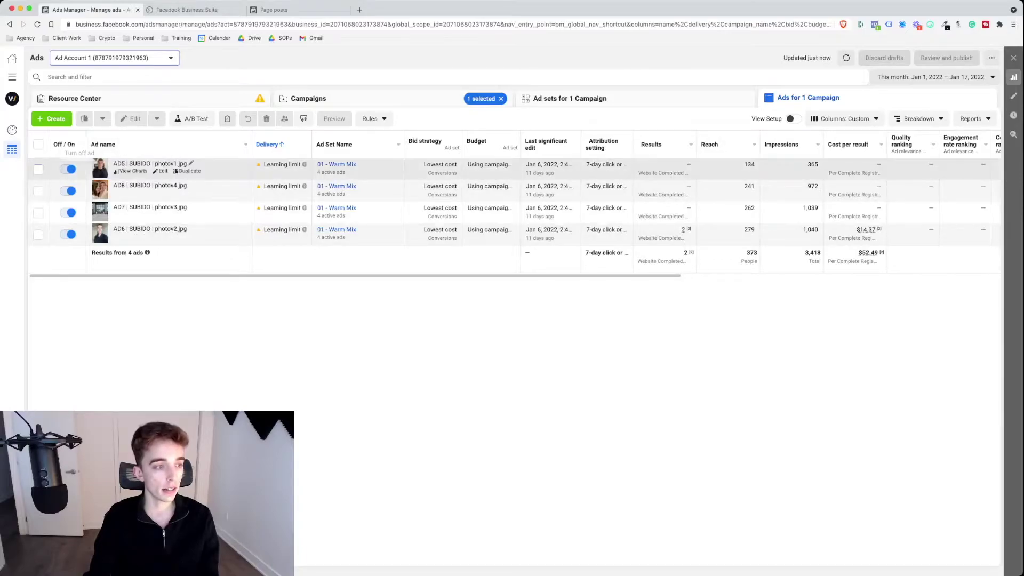
pyautogui.click(38, 169)
pyautogui.click(364, 118)
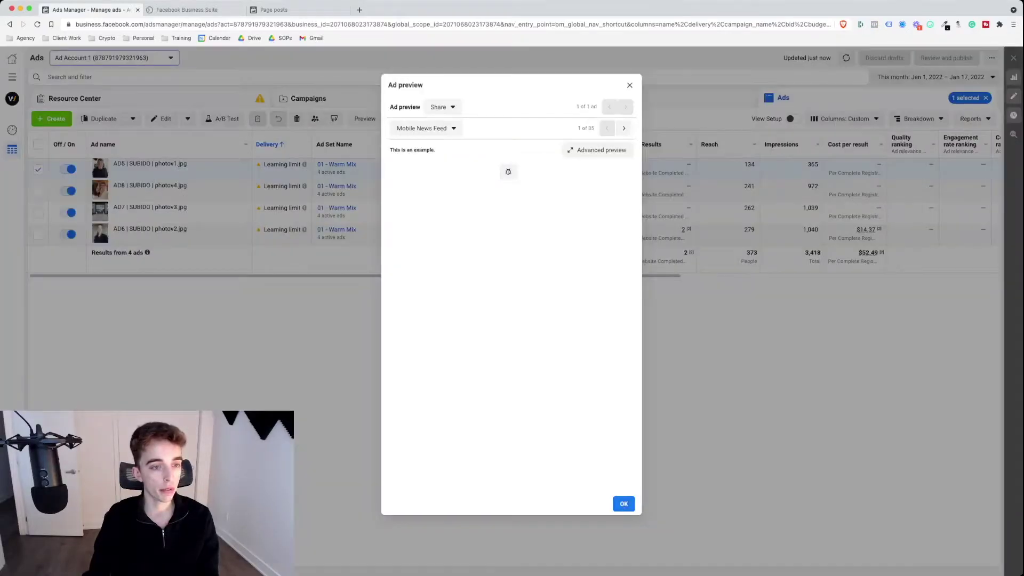
# Step: View the previewed ad as a Facebook post with comments, check its comment area, and return to the ad preview
pyautogui.click(442, 107)
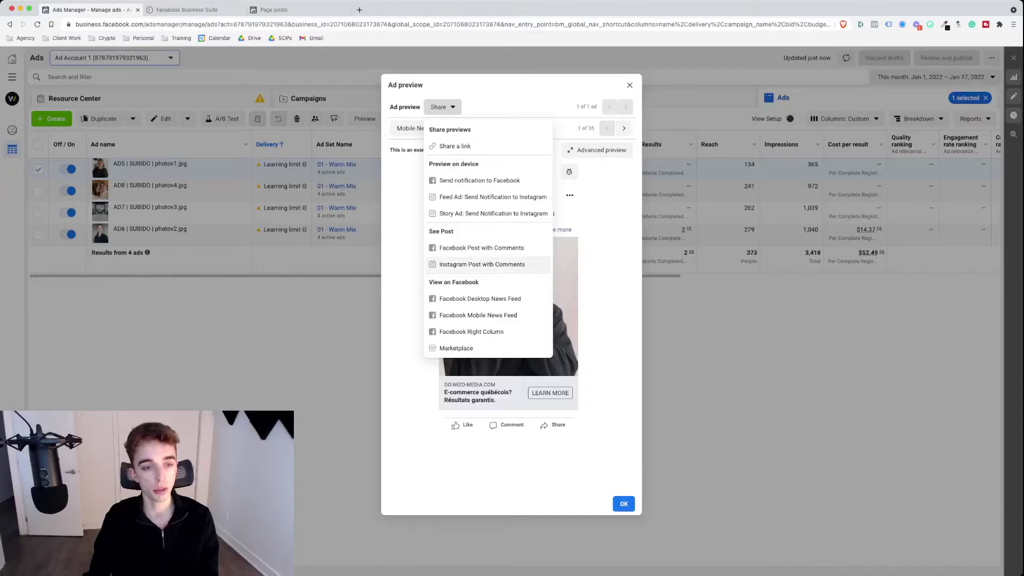
pyautogui.click(481, 248)
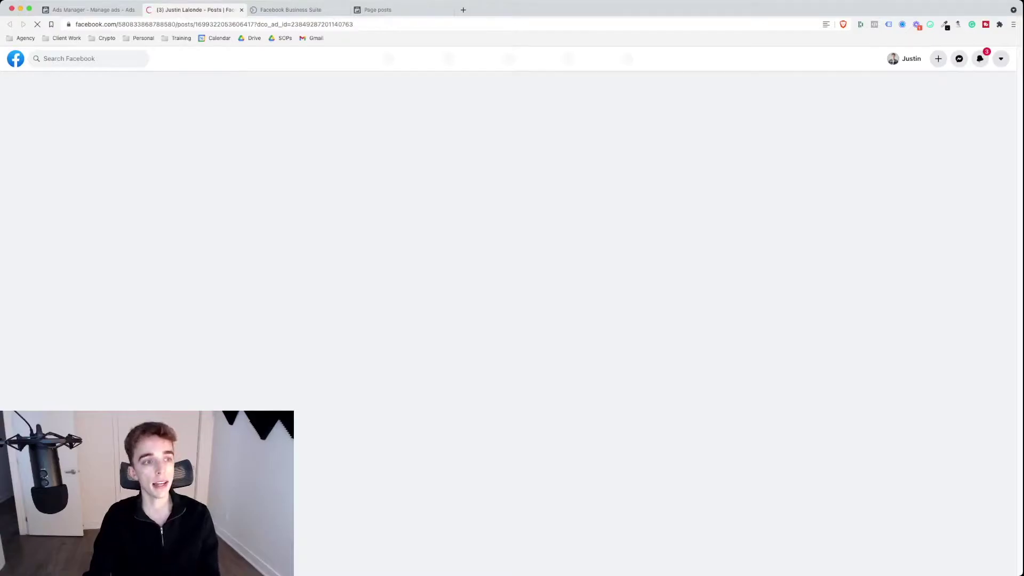
pyautogui.scroll(-9, 508, 336)
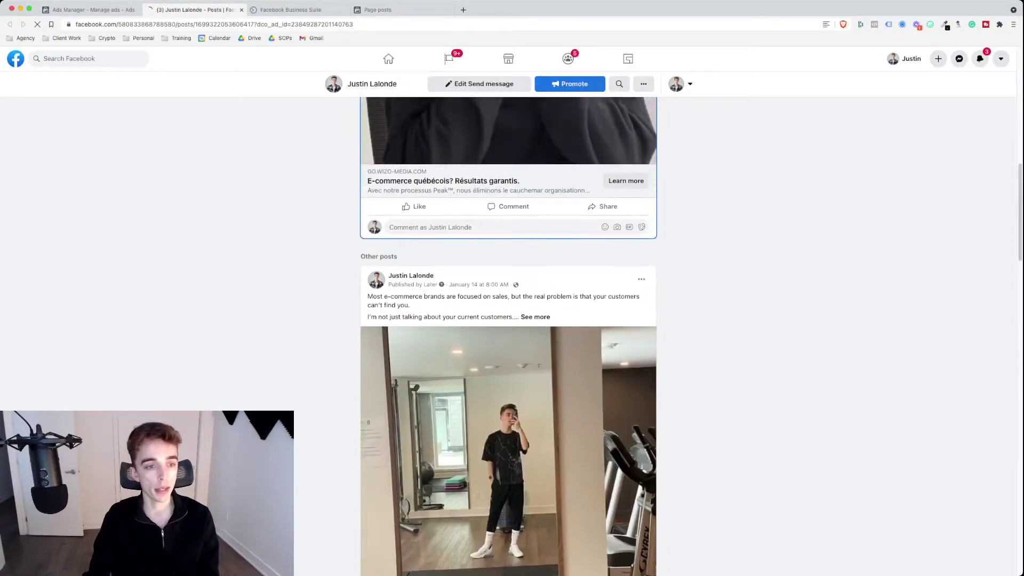
pyautogui.scroll(2, 509, 336)
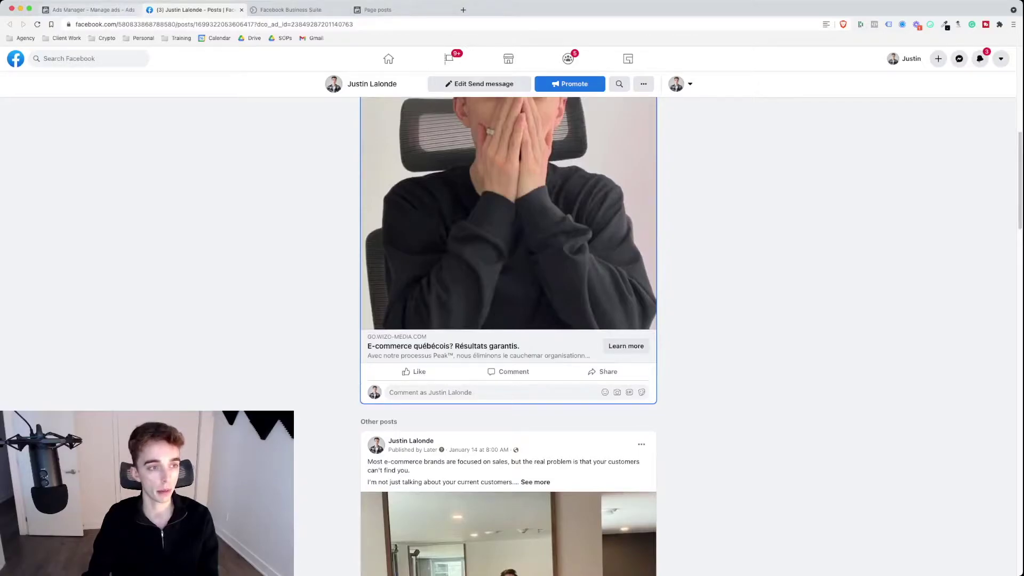
pyautogui.click(241, 9)
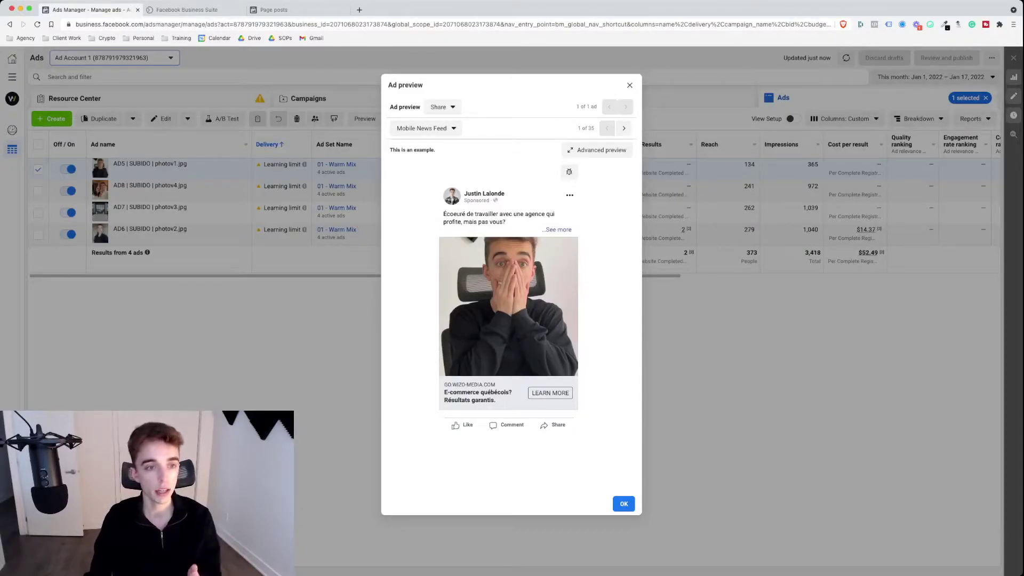
# Step: View the same ad as an Instagram post with comments, and return to the ad preview
pyautogui.click(442, 107)
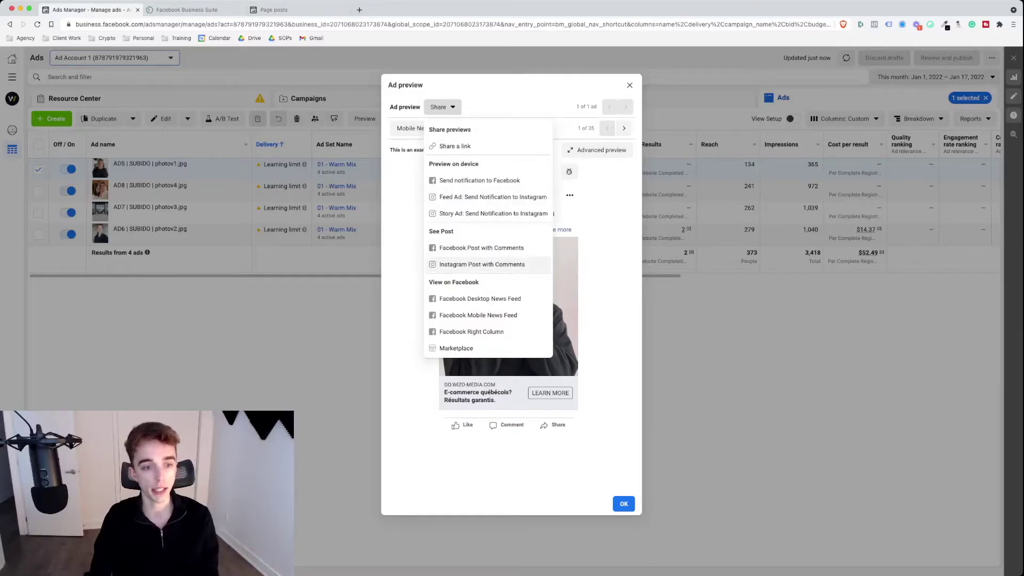
pyautogui.click(482, 264)
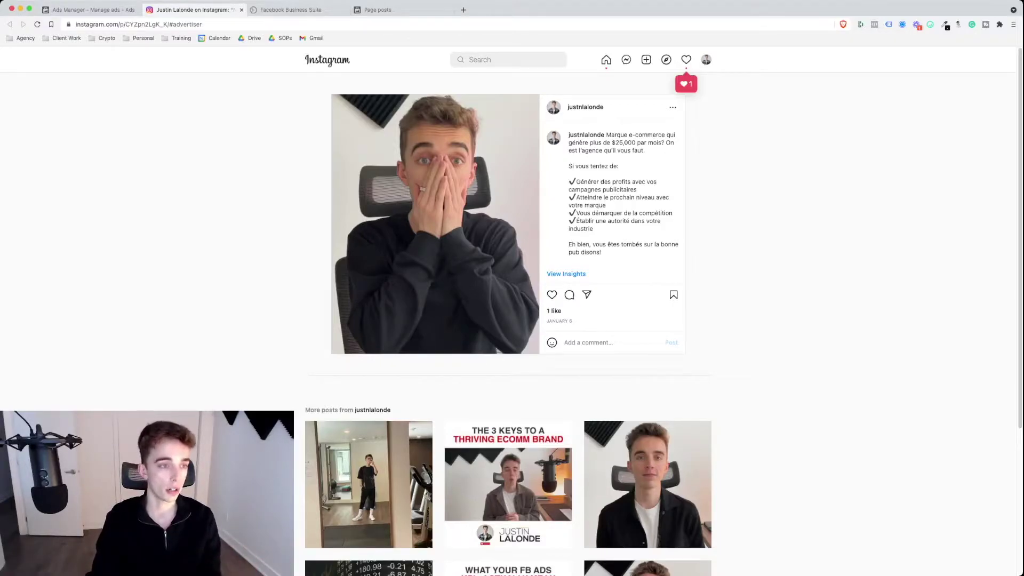
pyautogui.press('super+w')
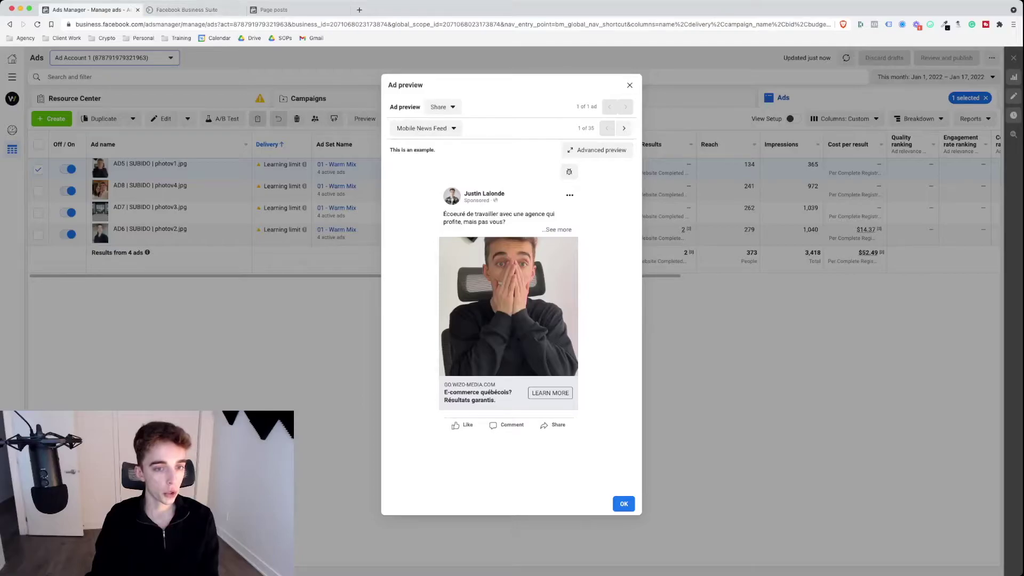
# Step: Close the ad preview and show the sharing options in the AD5 ad's editor
pyautogui.click(629, 85)
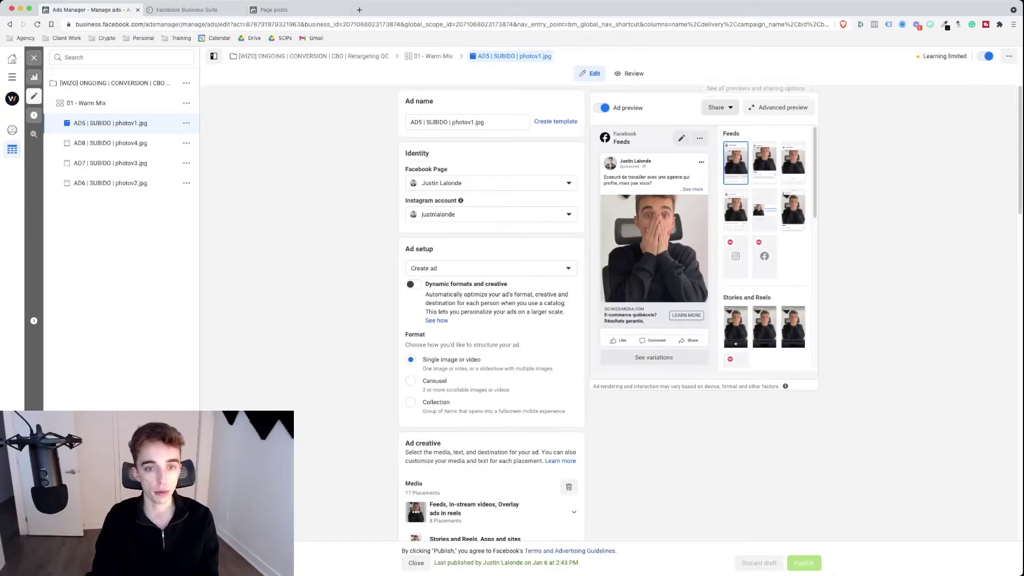
pyautogui.click(719, 107)
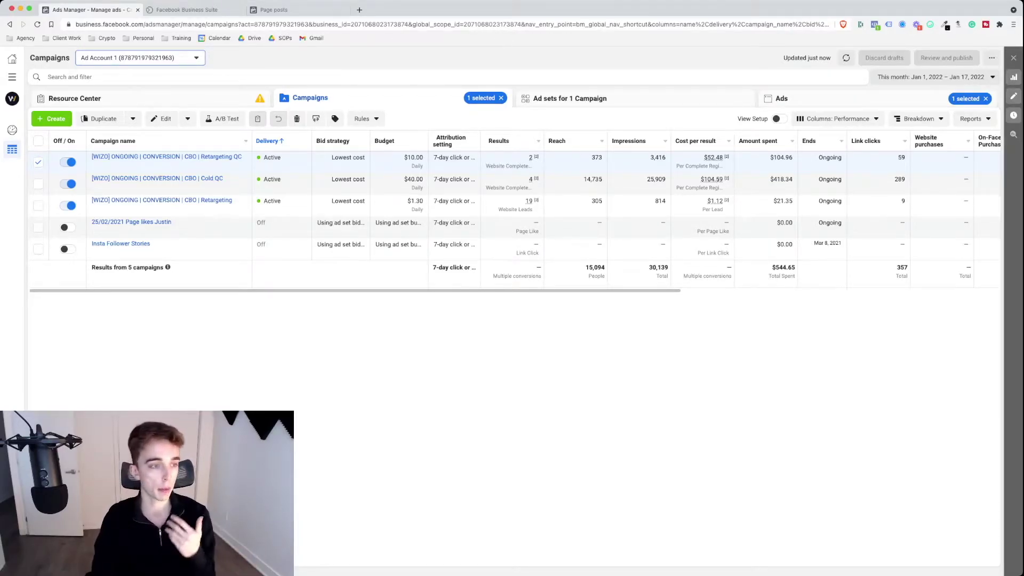
# Step: Switch to the Facebook Business Suite inbox, read all comments on the top "Marque e-commerce qui génère" post, and open the "Écoeuré de travailler" post
pyautogui.hotkey('ctrl', 'Tab')
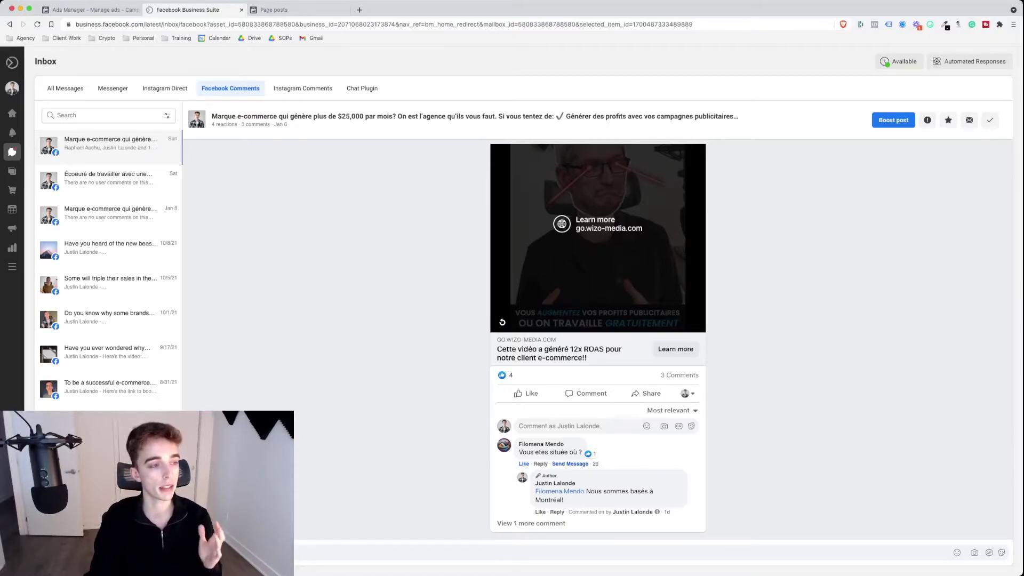
pyautogui.moveTo(12, 151)
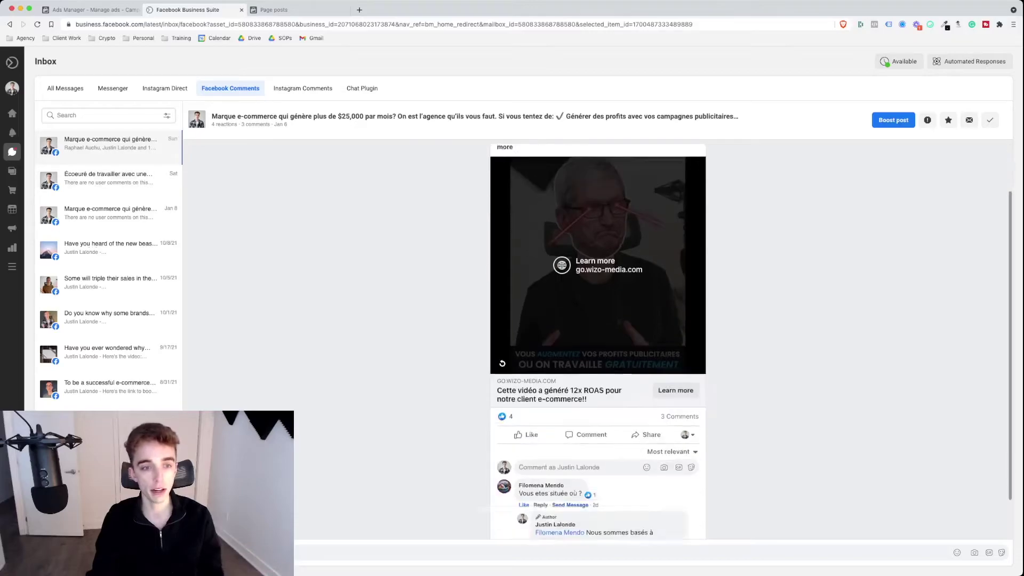
pyautogui.scroll(-2, 597, 341)
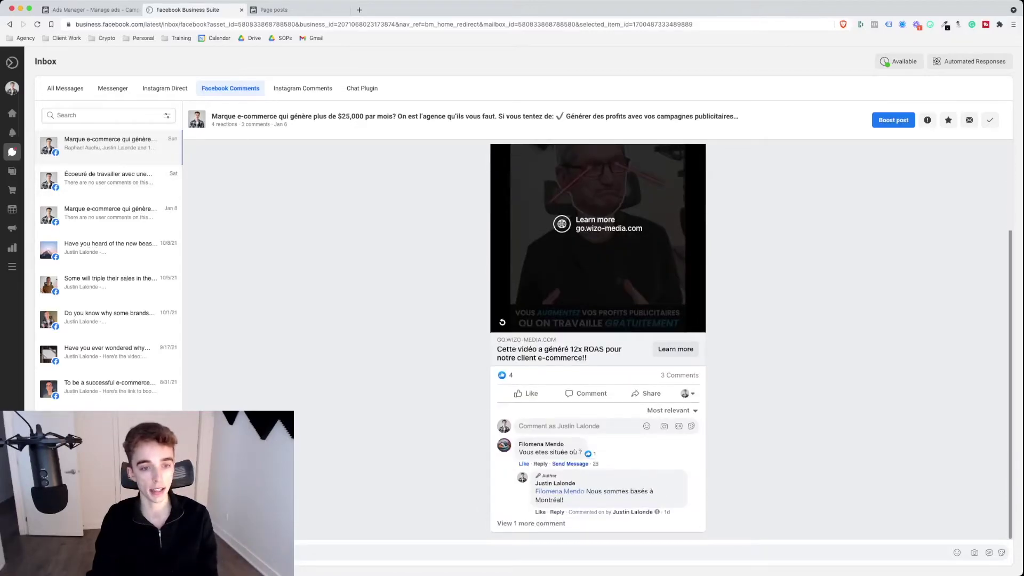
pyautogui.scroll(2, 597, 341)
pyautogui.scroll(-2, 597, 342)
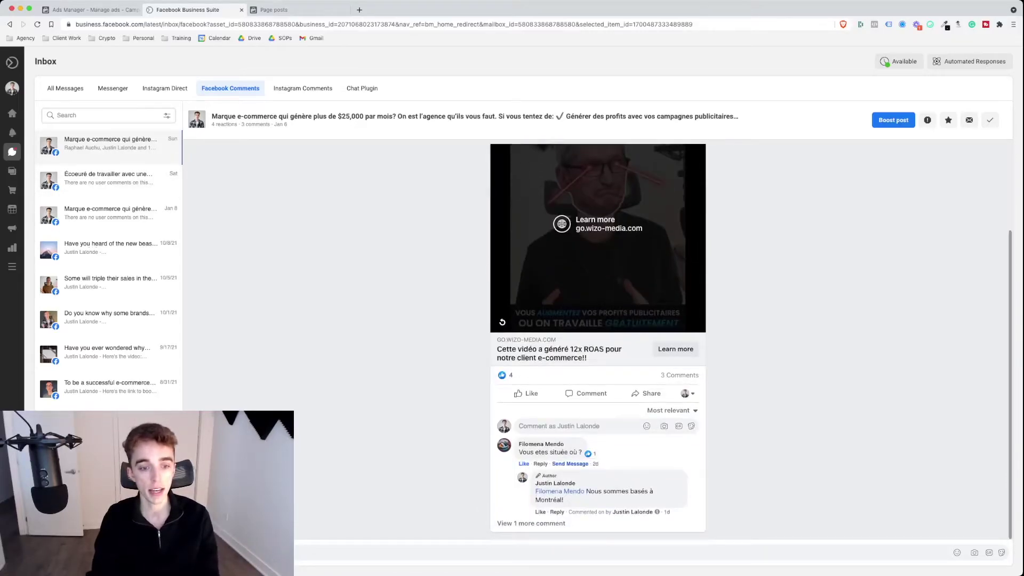
pyautogui.click(531, 523)
pyautogui.scroll(-1, 598, 342)
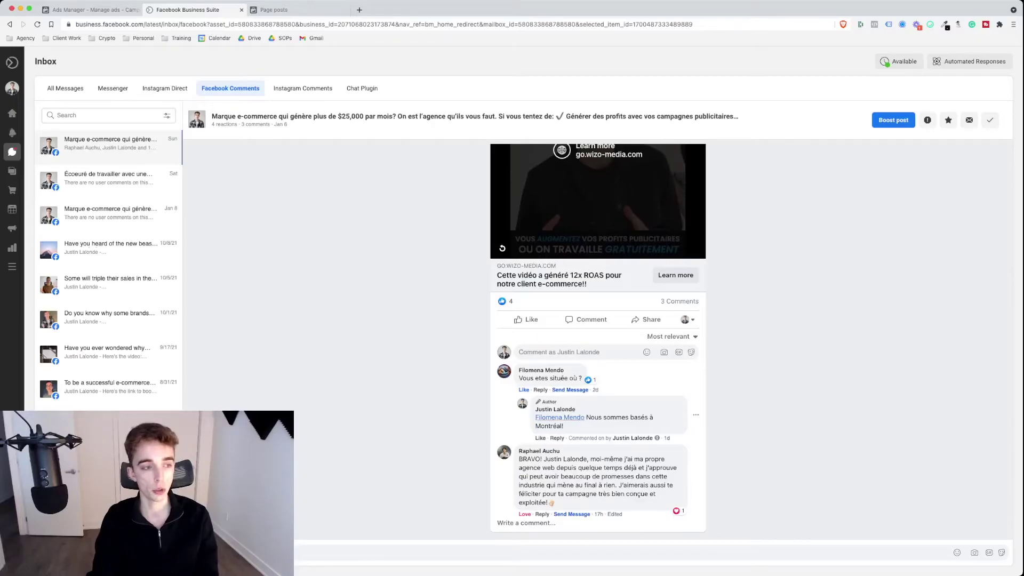
pyautogui.scroll(3, 597, 342)
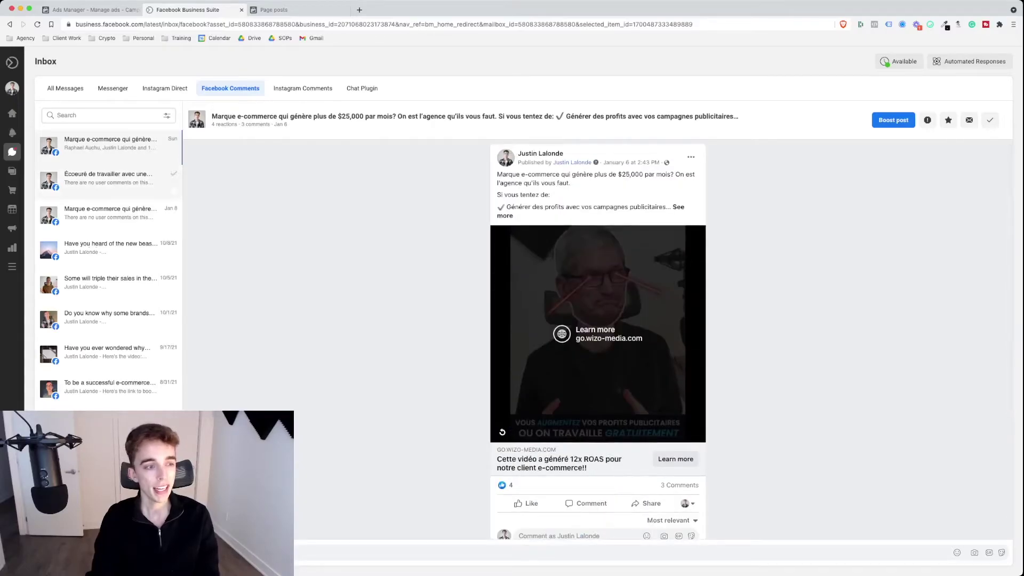
pyautogui.click(106, 177)
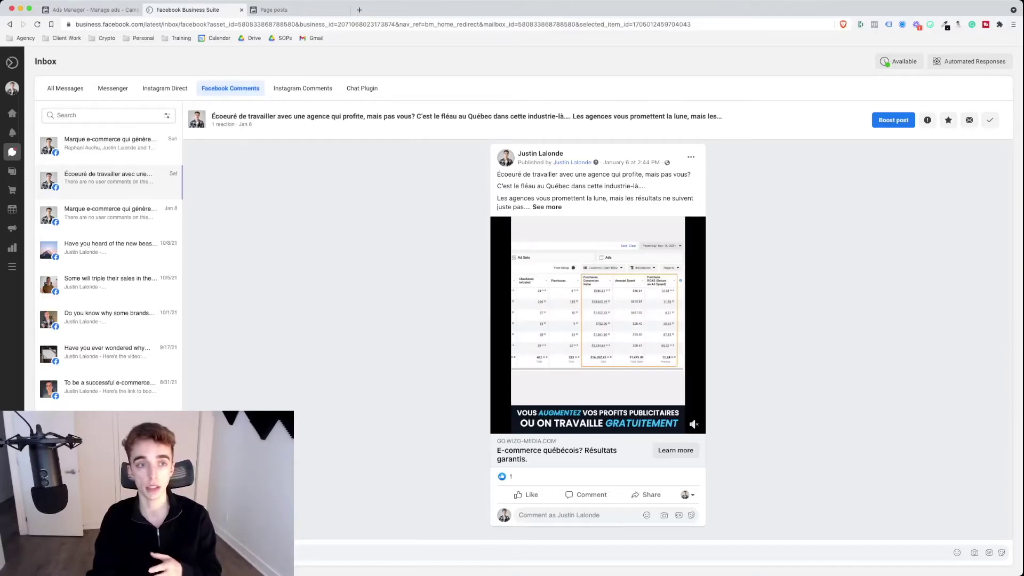
# Step: Switch to Page posts, look through the list of all business tools, and close it
pyautogui.hotkey('ctrl', 'Tab')
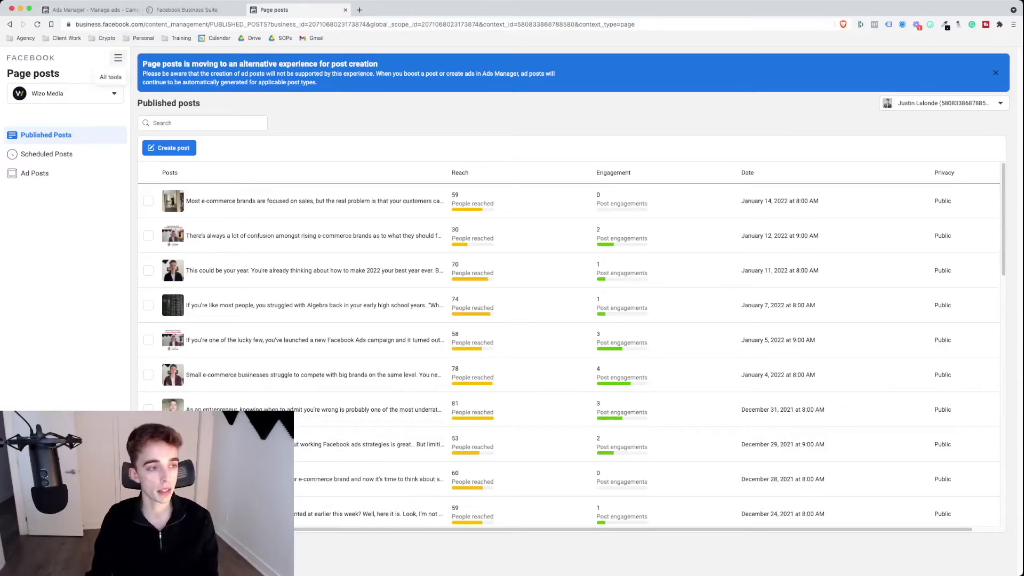
pyautogui.click(118, 58)
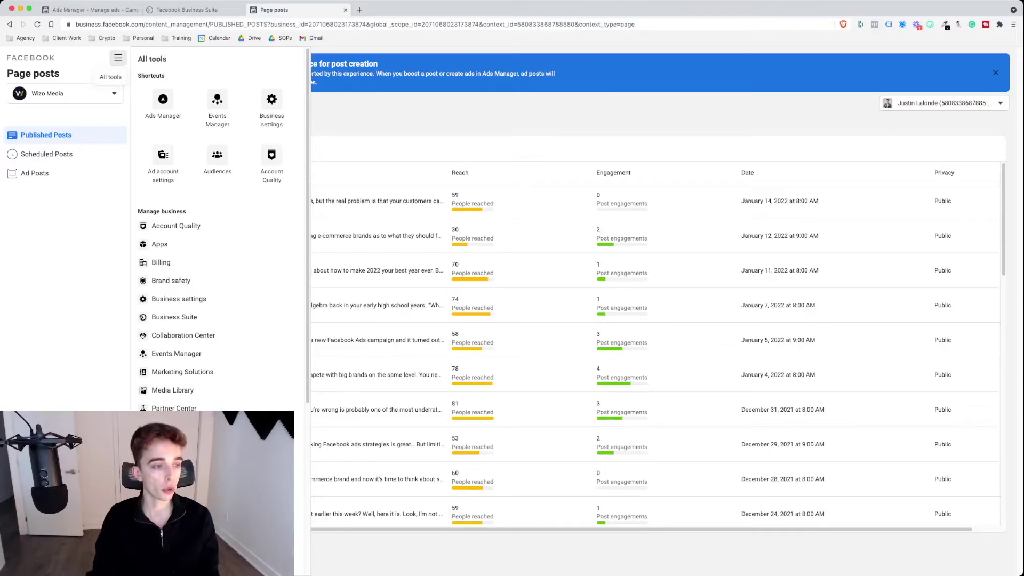
pyautogui.scroll(-5, 213, 267)
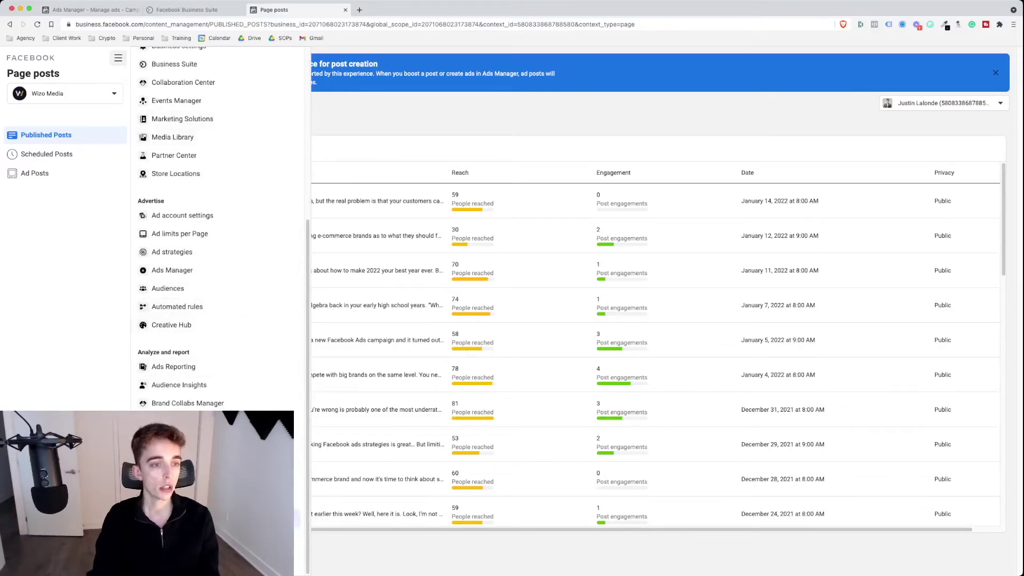
pyautogui.press('Escape')
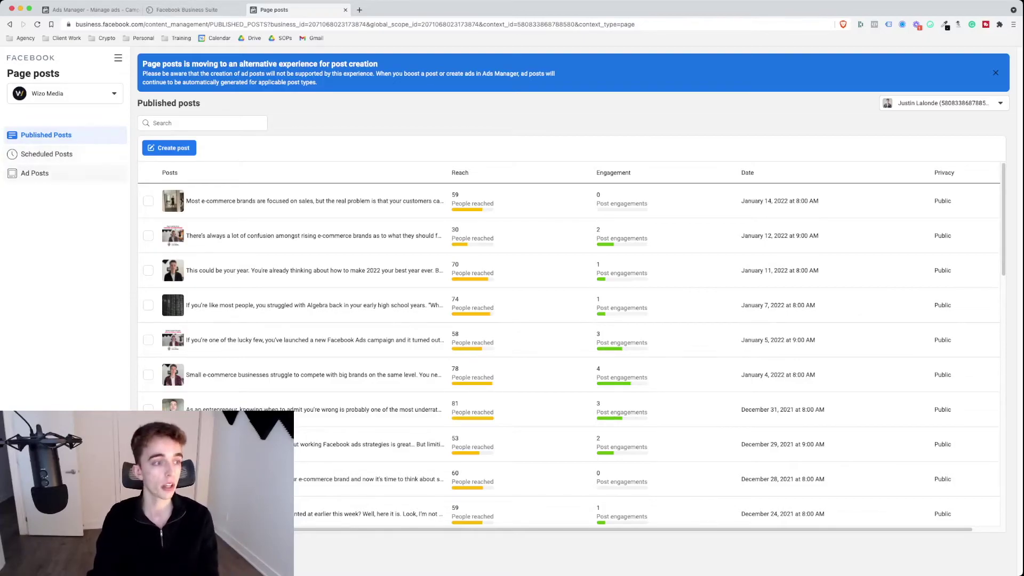
# Step: Open the page's ad posts and examine the list of published ad variations with their IDs and dates
pyautogui.click(35, 173)
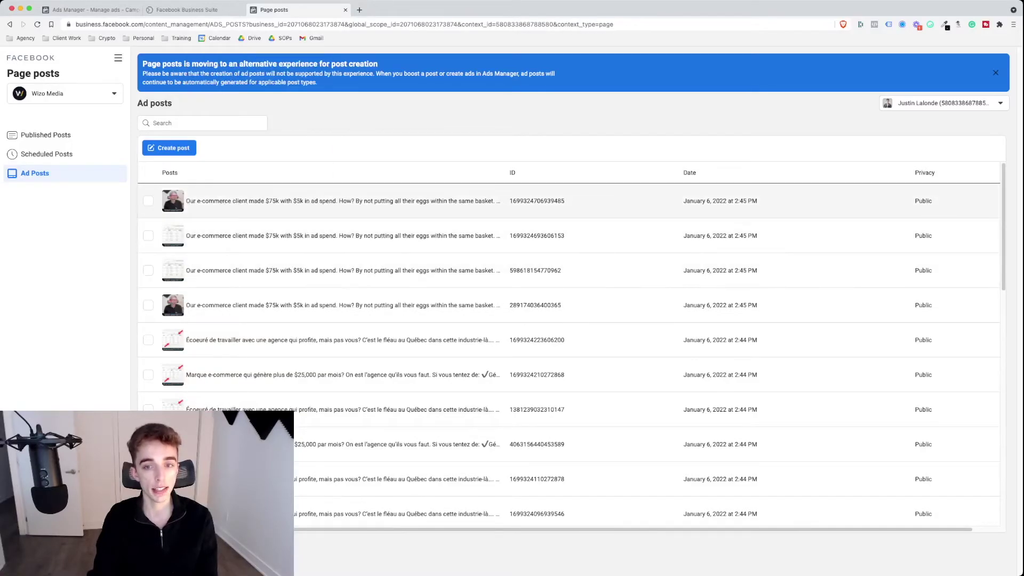
pyautogui.scroll(-5, 570, 342)
pyautogui.scroll(5, 570, 341)
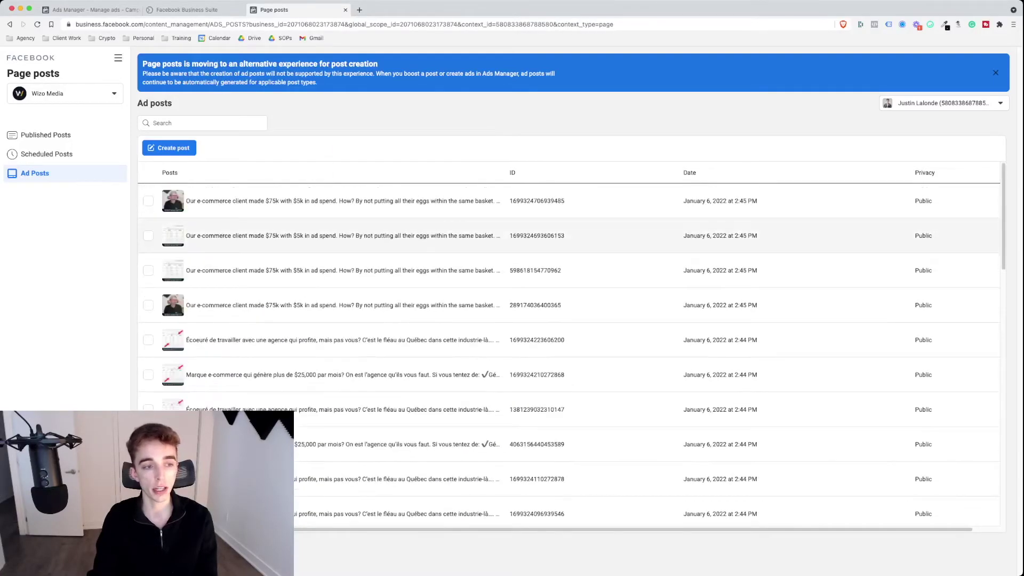
pyautogui.scroll(-10, 571, 342)
pyautogui.scroll(-5, 570, 341)
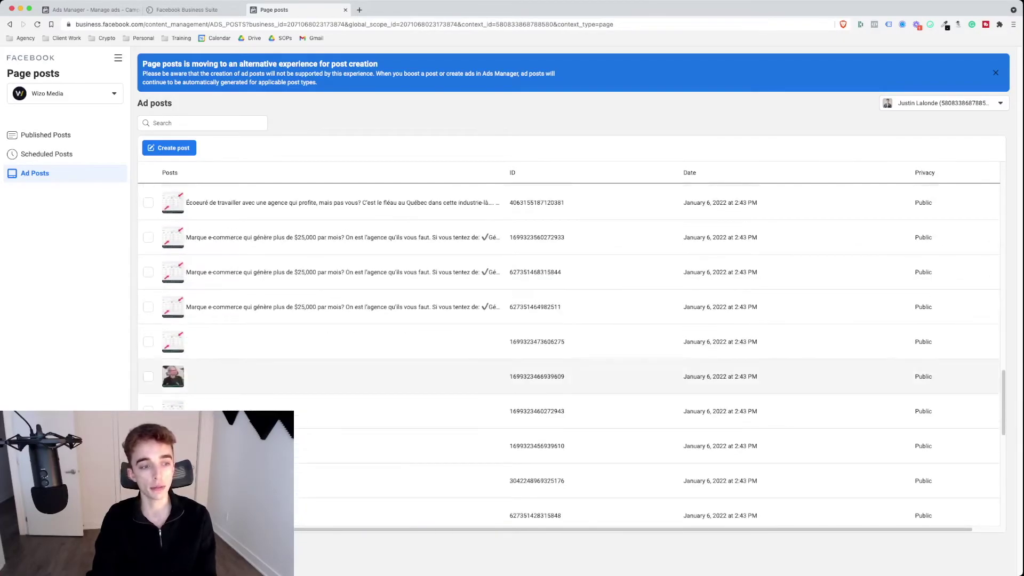
pyautogui.scroll(-5, 571, 341)
pyautogui.scroll(-5, 571, 341)
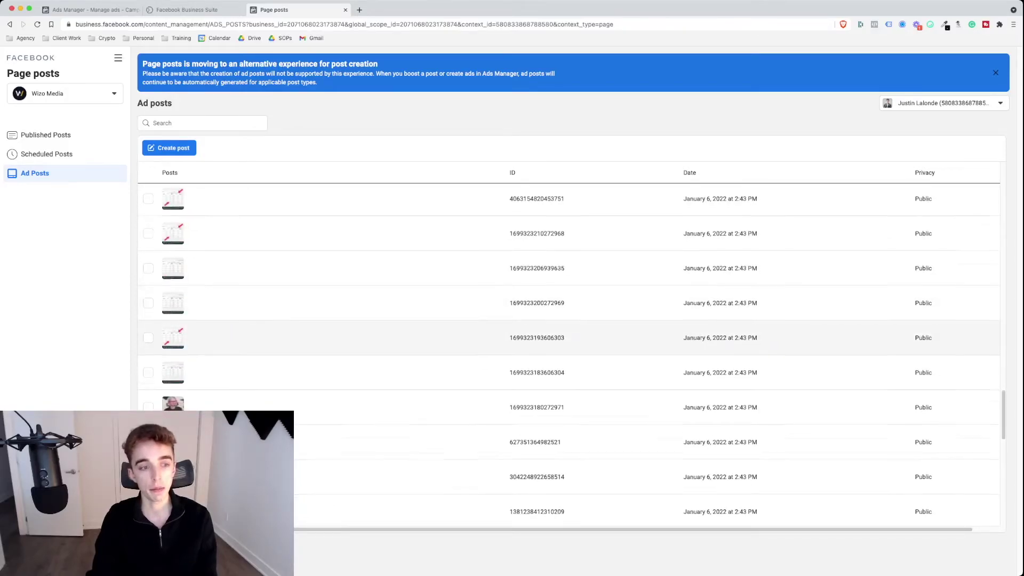
pyautogui.scroll(-10, 571, 341)
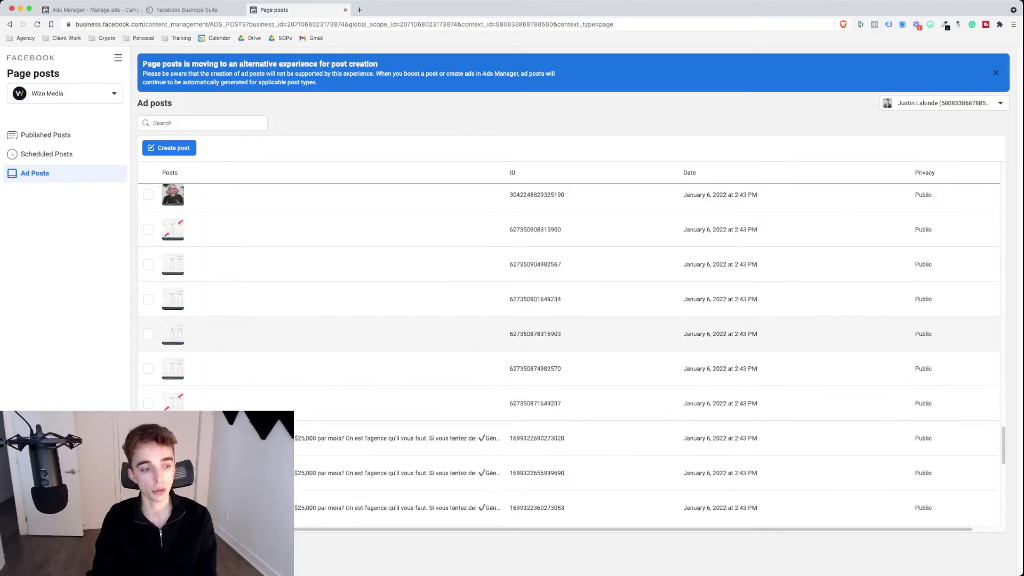
pyautogui.scroll(15, 571, 341)
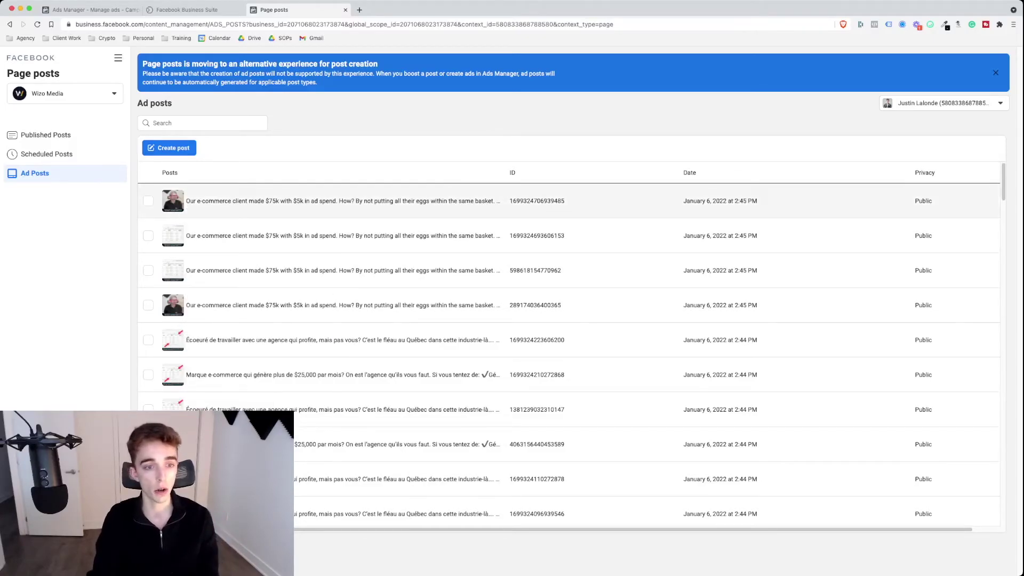
# Step: Open the details of the first "Our e-commerce client made $75k" ad post and check its available actions
pyautogui.click(224, 201)
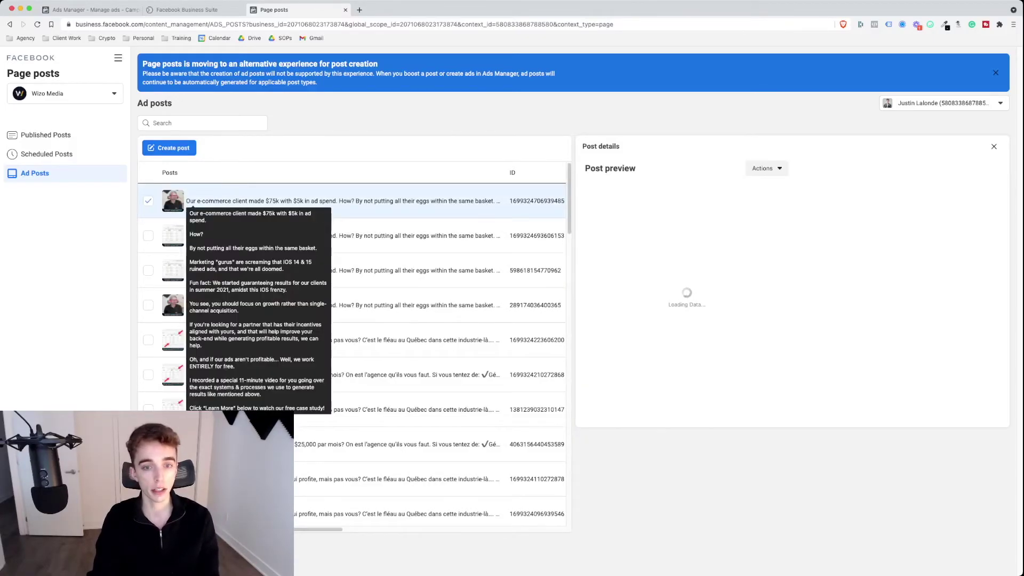
pyautogui.click(764, 168)
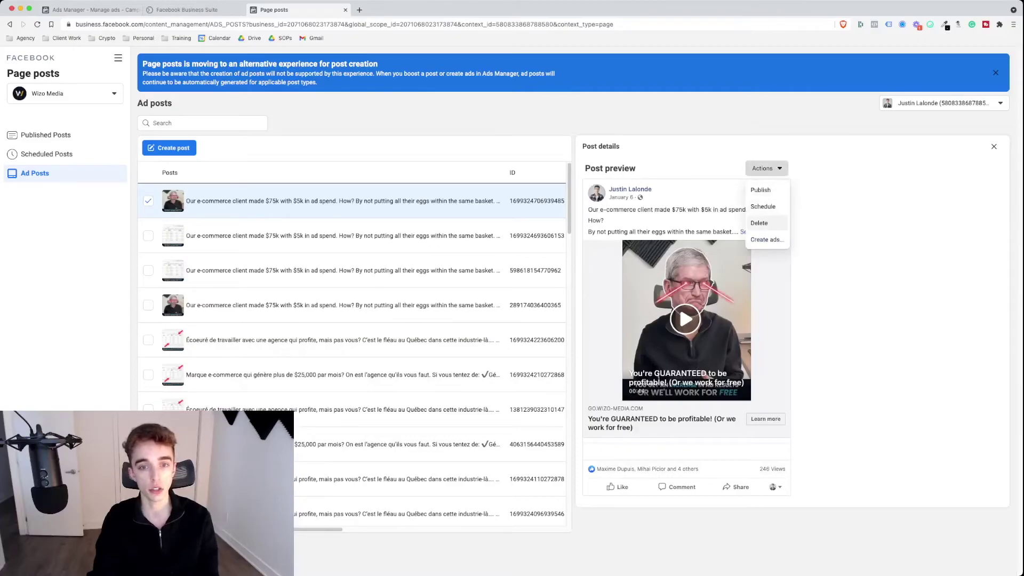
pyautogui.click(845, 283)
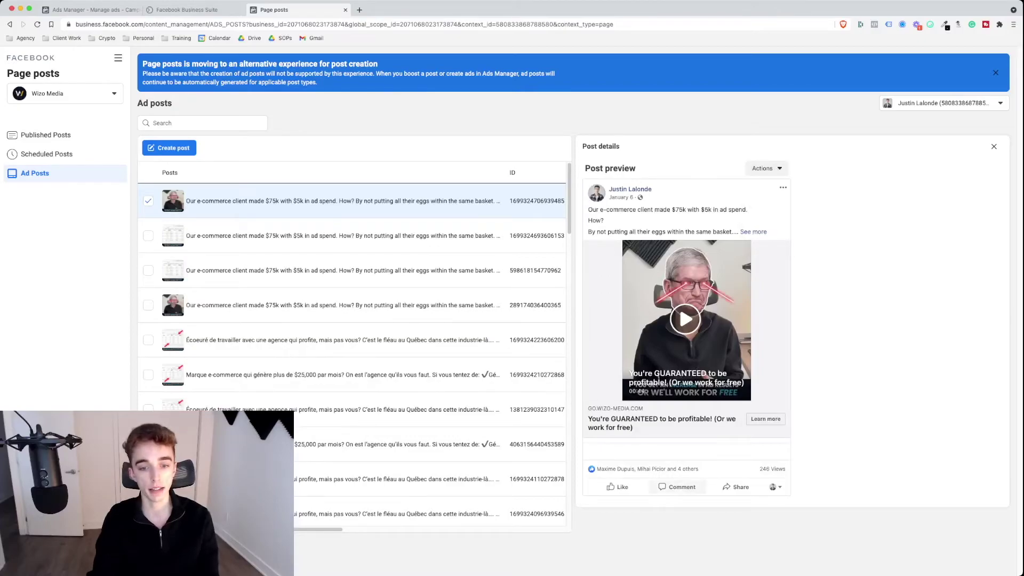